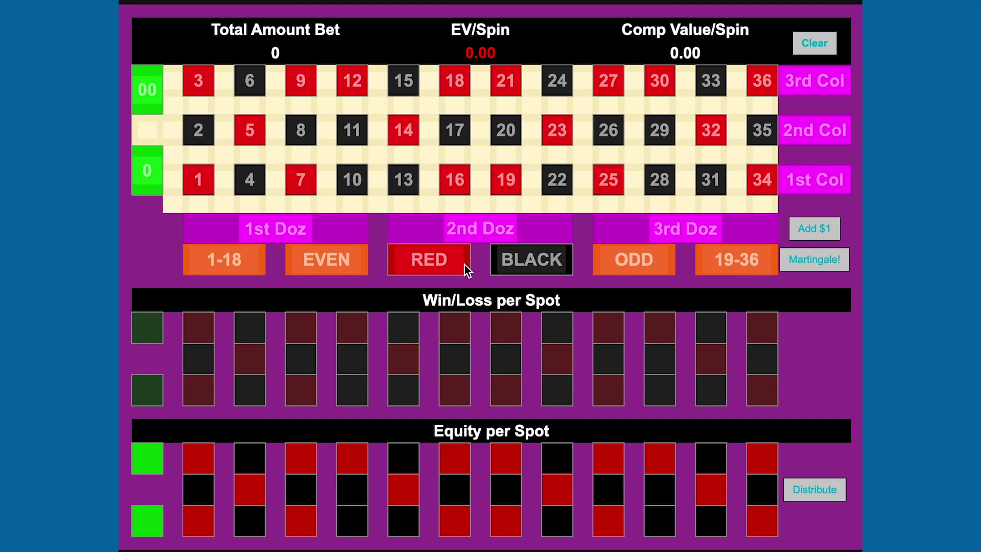
# Try a 10 bet on number 1 and a 20 bet on the 2/3 split, clearing each.
pyautogui.write('10')
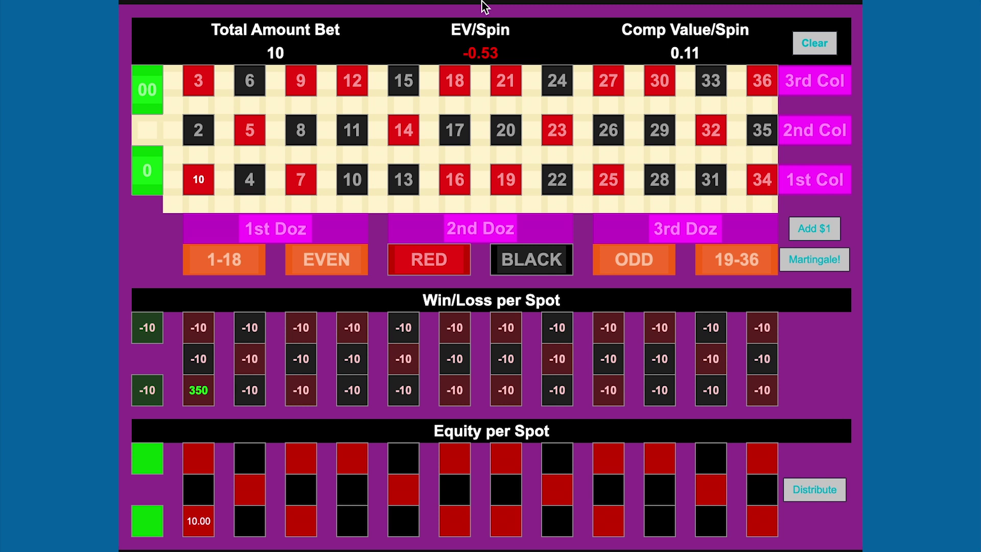
pyautogui.click(827, 48)
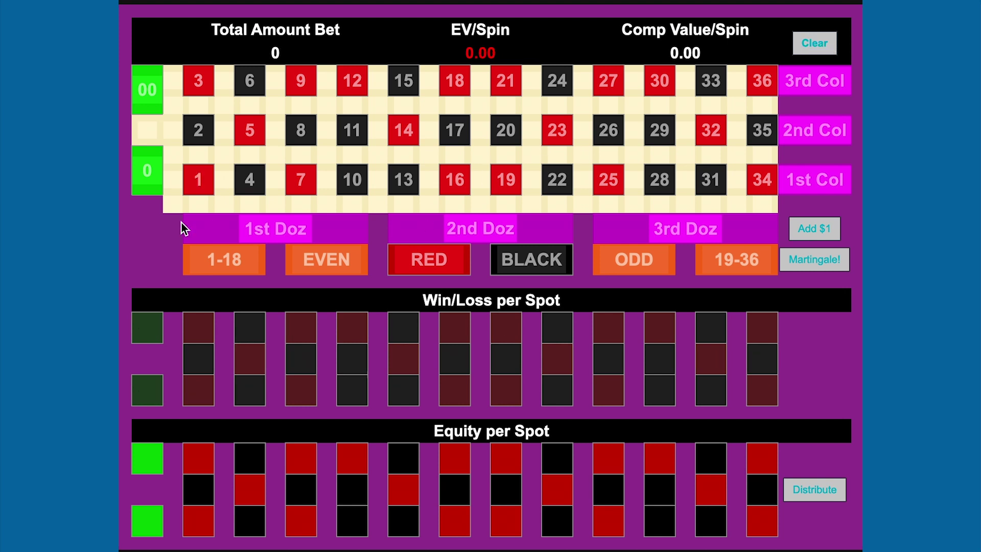
pyautogui.click(202, 104)
pyautogui.write('20')
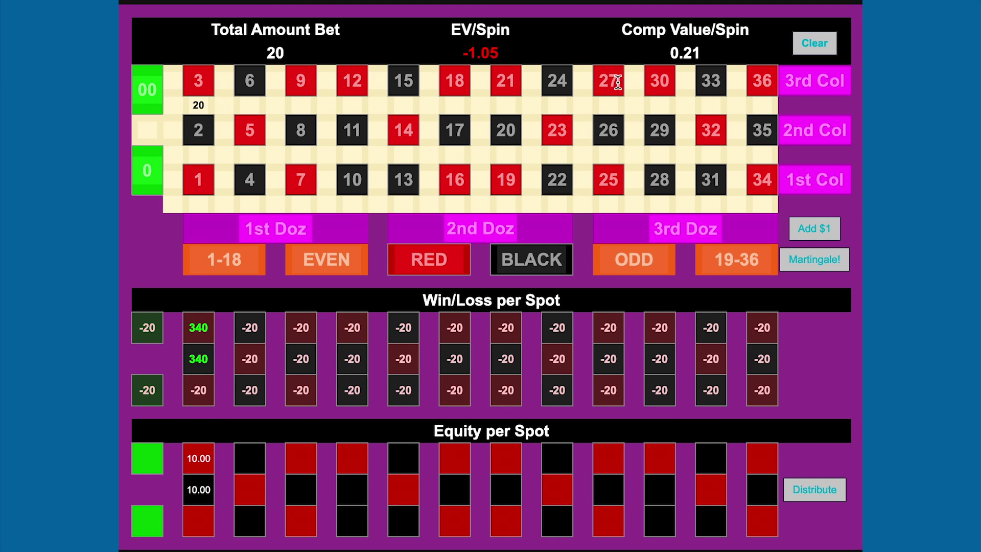
pyautogui.click(815, 43)
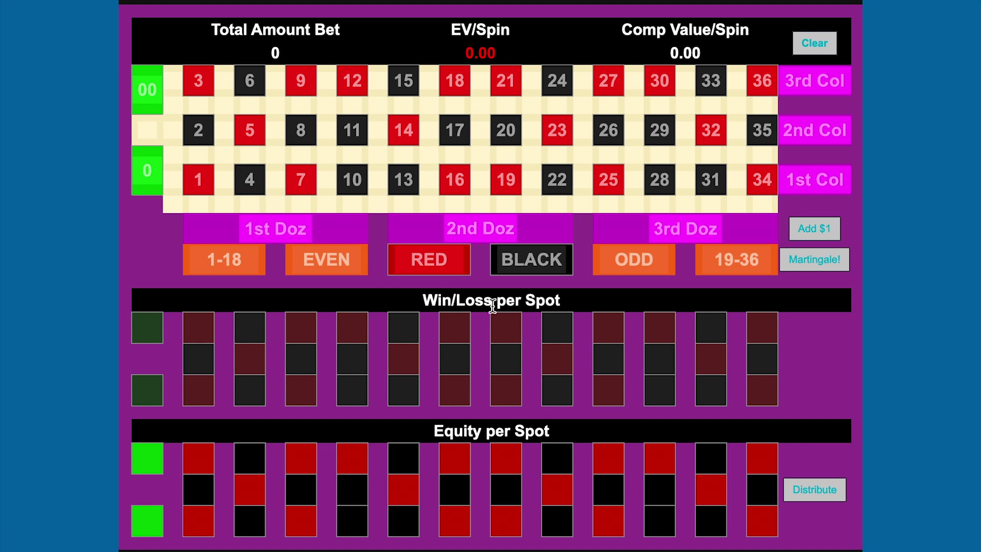
# Try a 30 bet on the 4-5-6 street and 40 on the 7/8/10/11 corner, removing each.
pyautogui.write('30')
pyautogui.press('Tab')
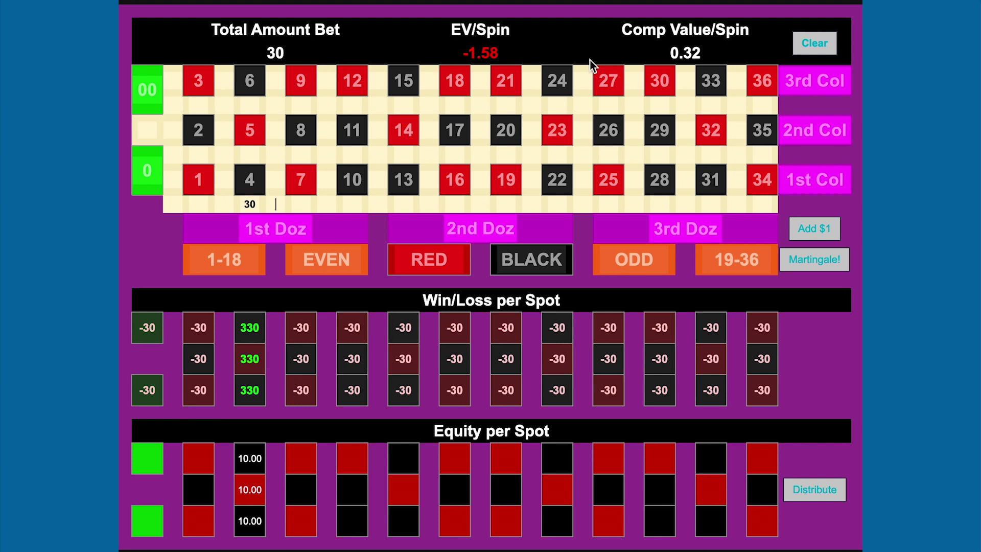
pyautogui.click(825, 47)
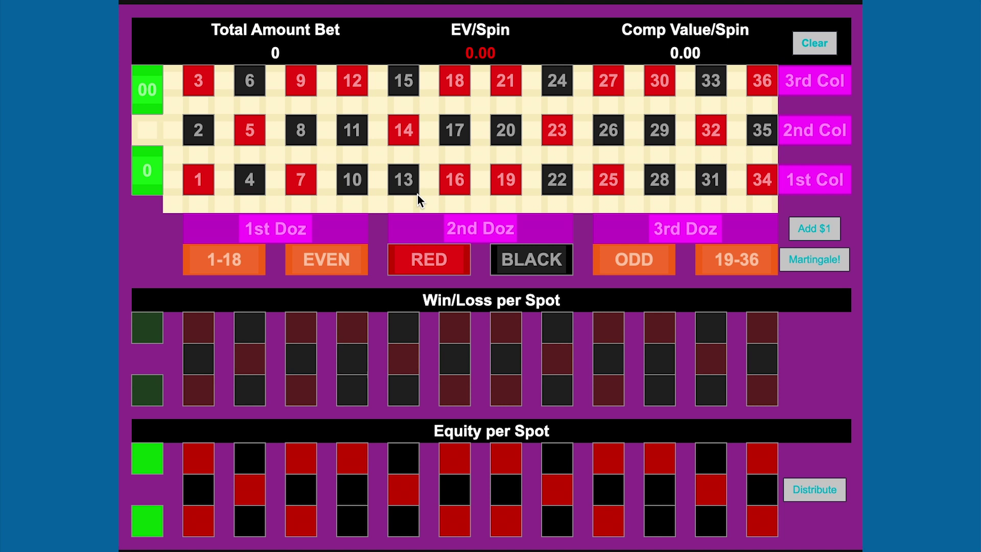
pyautogui.click(353, 155)
pyautogui.write('40')
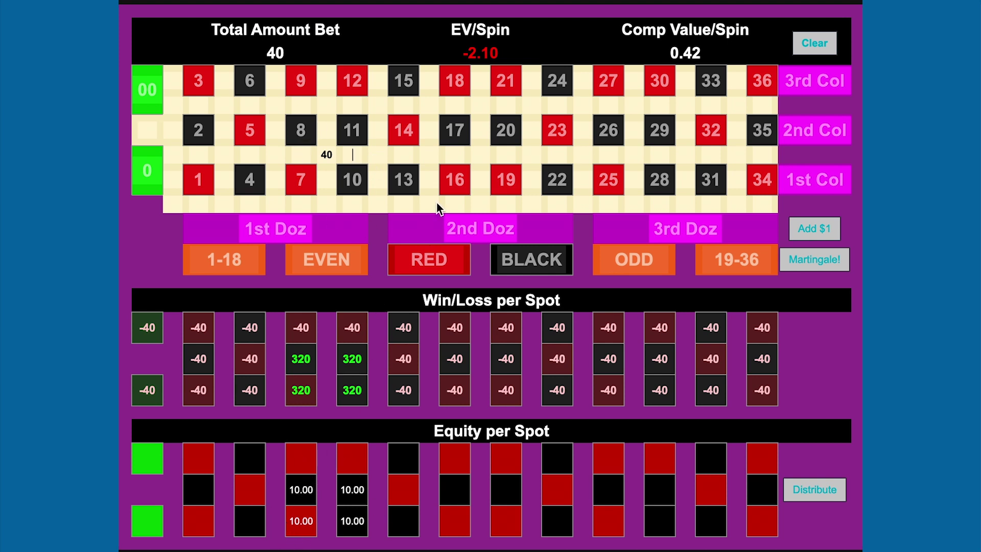
pyautogui.press('BackSpace')
pyautogui.press('BackSpace')
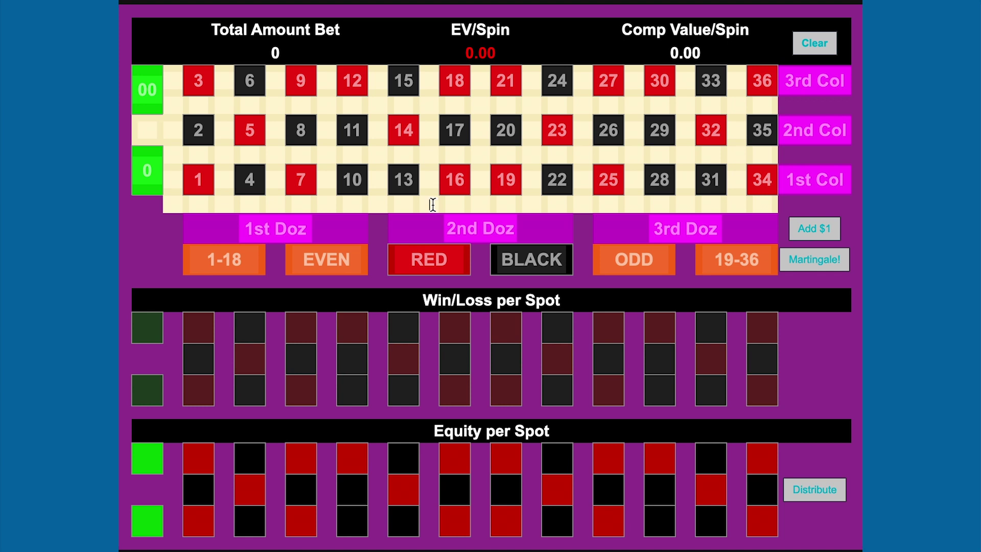
# Try a 60 six-line bet and a 120 bet on the 3rd dozen, clearing each.
pyautogui.write('60')
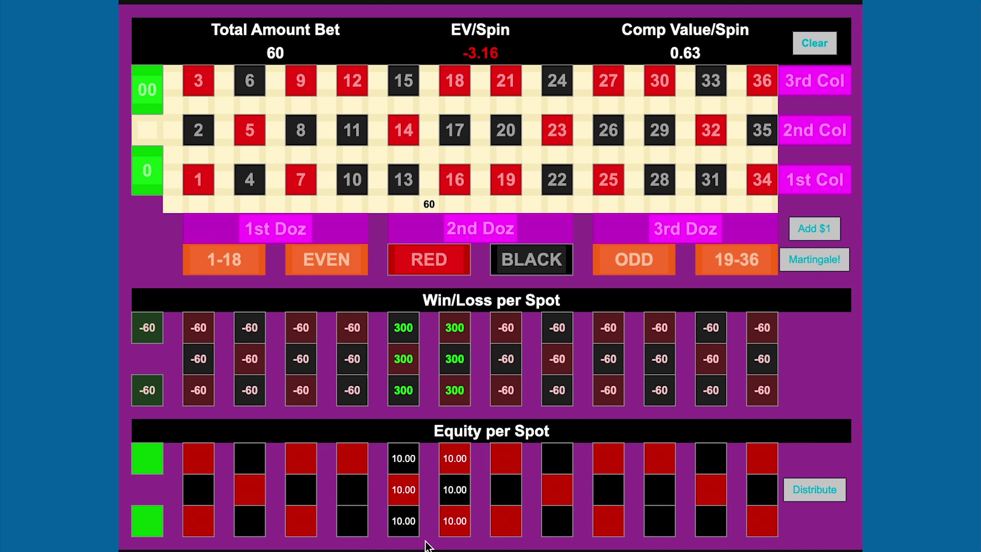
pyautogui.press('Delete')
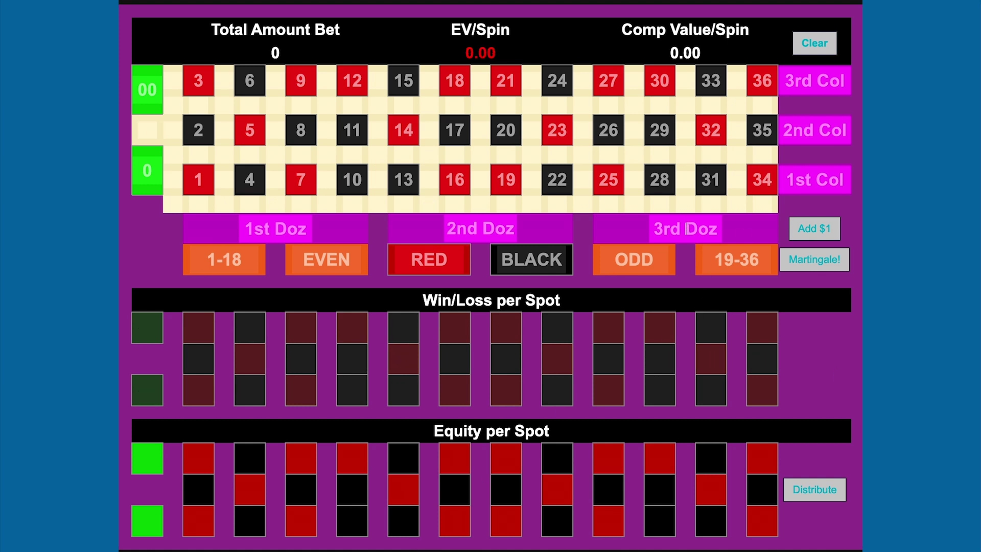
pyautogui.click(686, 228)
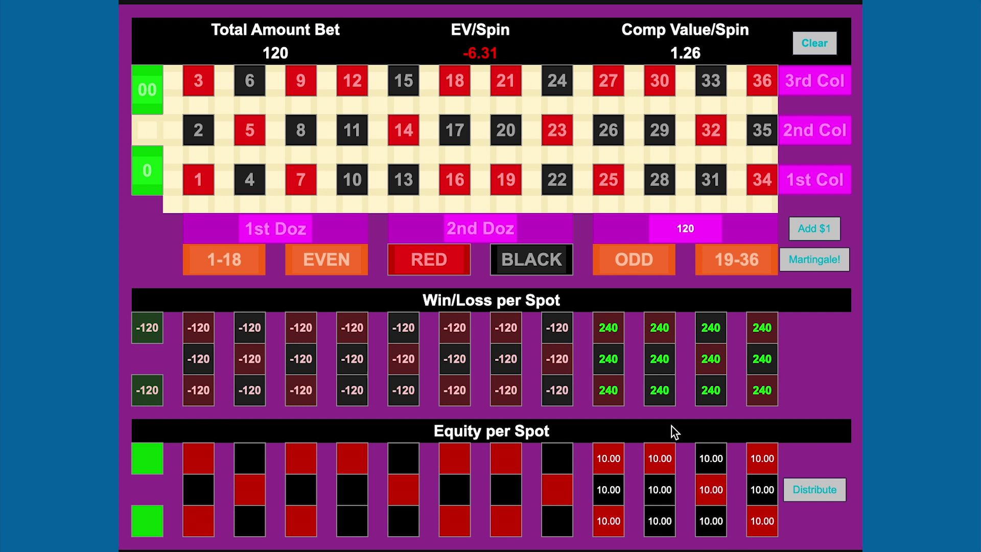
pyautogui.click(815, 43)
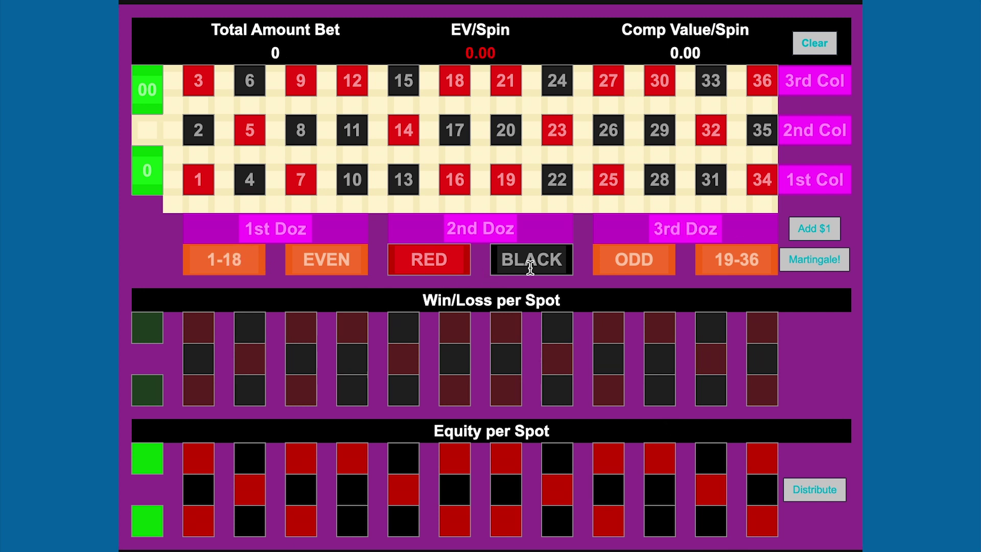
# Bet 180 on 1-18, drop the 5 five-number bet, and begin 1 bets on 2 and 1.
pyautogui.click(245, 259)
pyautogui.write('180')
pyautogui.write('5')
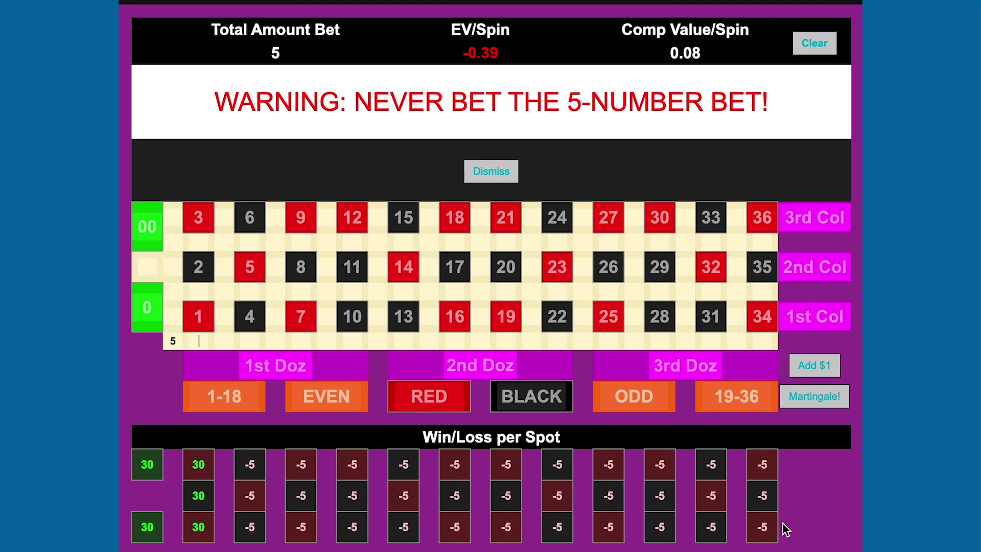
pyautogui.doubleClick(173, 336)
pyautogui.press('BackSpace')
pyautogui.click(198, 80)
pyautogui.click(202, 179)
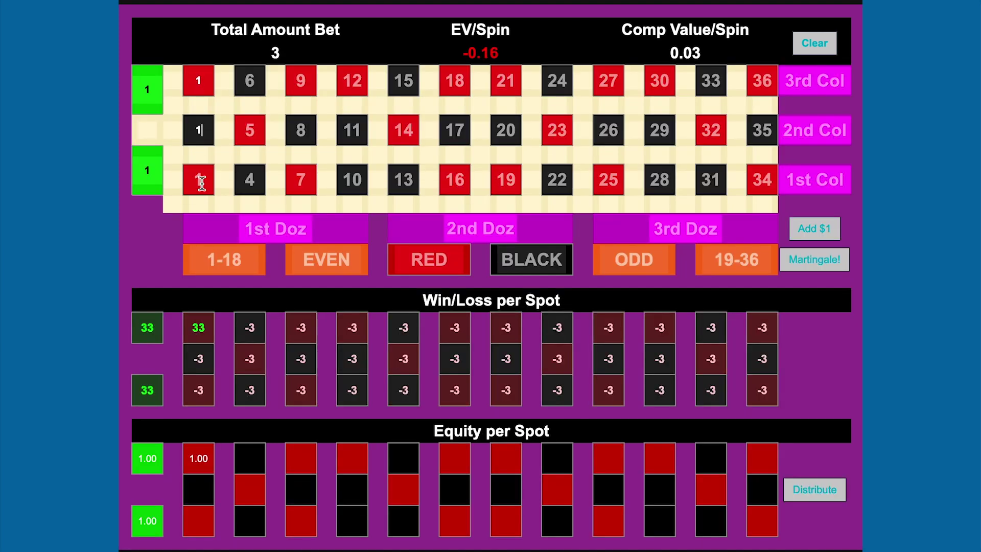
# Commit the 1 bet on number 1 and enter 10 on Red.
pyautogui.write('1')
pyautogui.click(221, 179)
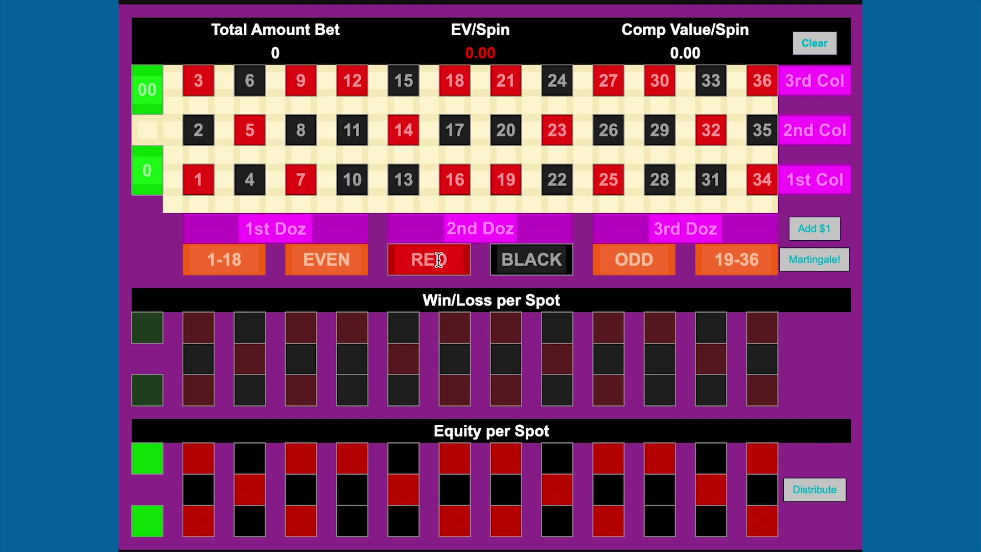
pyautogui.write('10')
# Add a 10 bet on Black beside Red, triggering the 36-number warning.
pyautogui.click(534, 259)
pyautogui.write('10')
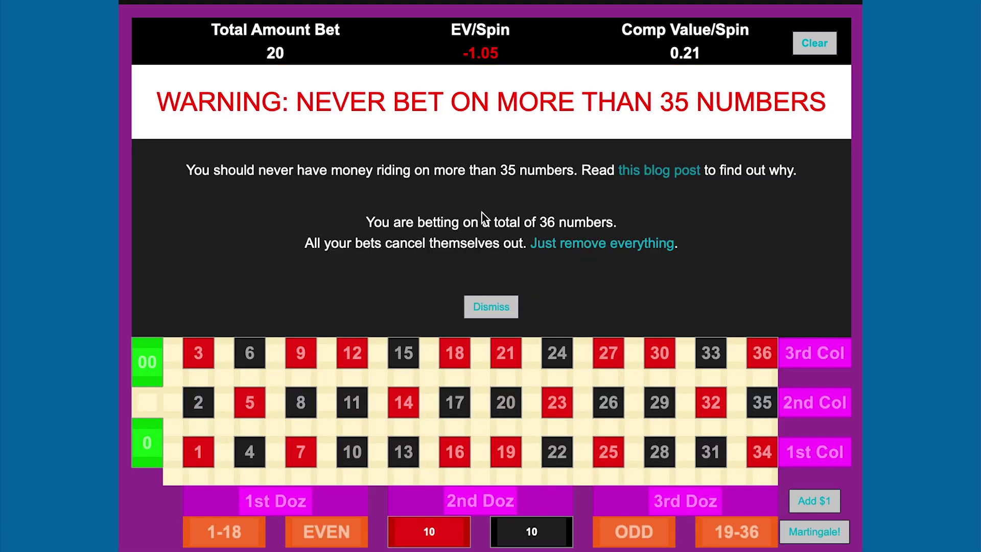
pyautogui.scroll(-1, 493, 249)
pyautogui.scroll(-4, 495, 251)
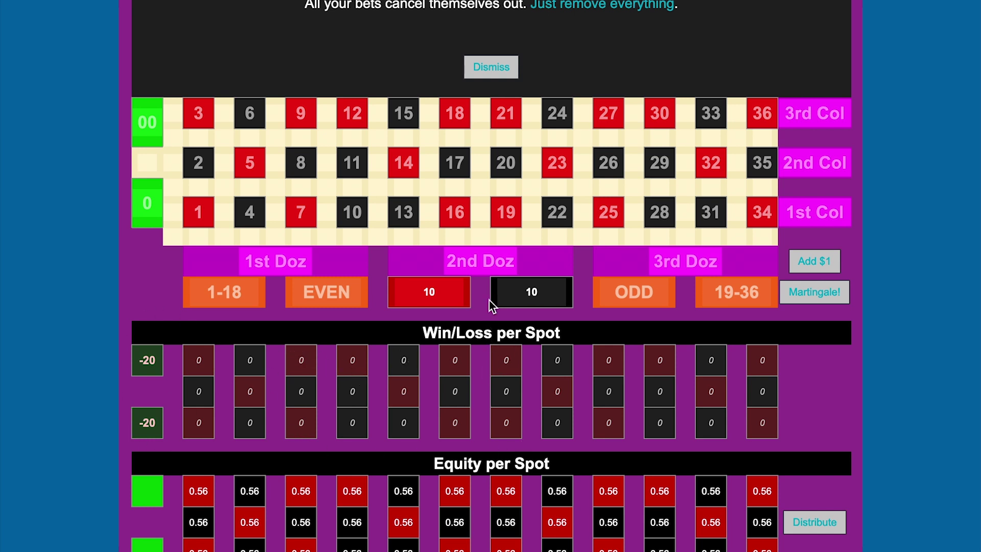
# Dismiss the 36-number warning and change the Red bet to 15.
pyautogui.click(505, 73)
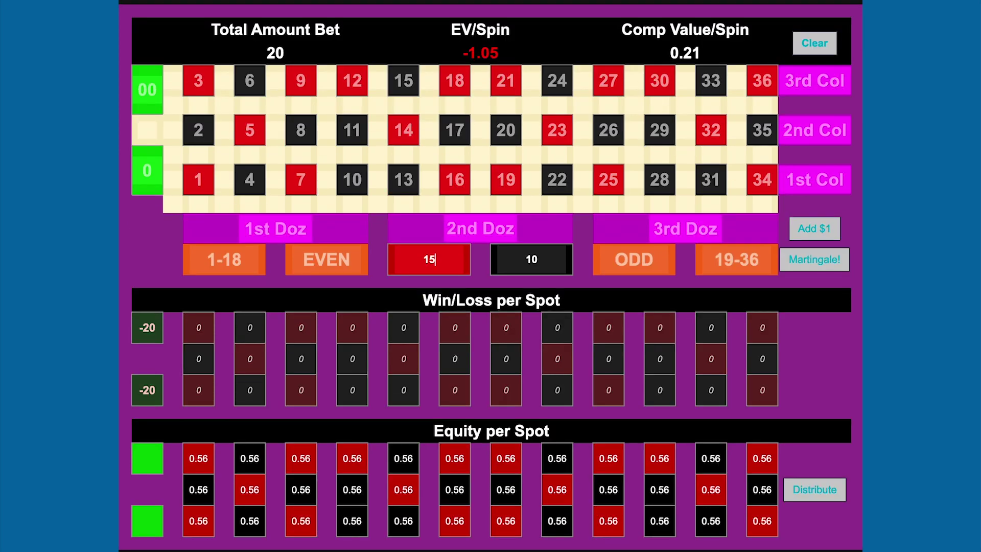
pyautogui.press('BackSpace')
pyautogui.write('5')
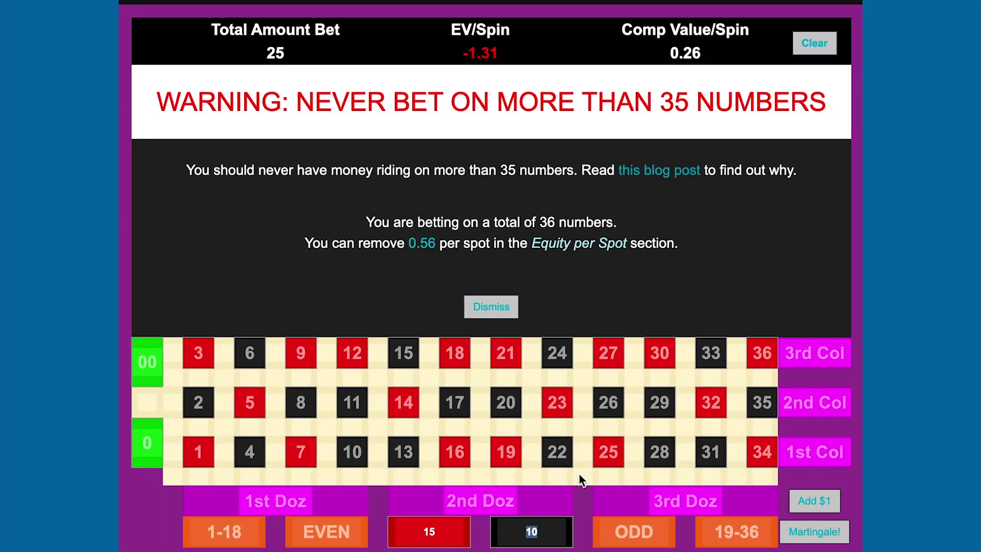
pyautogui.scroll(-6, 577, 443)
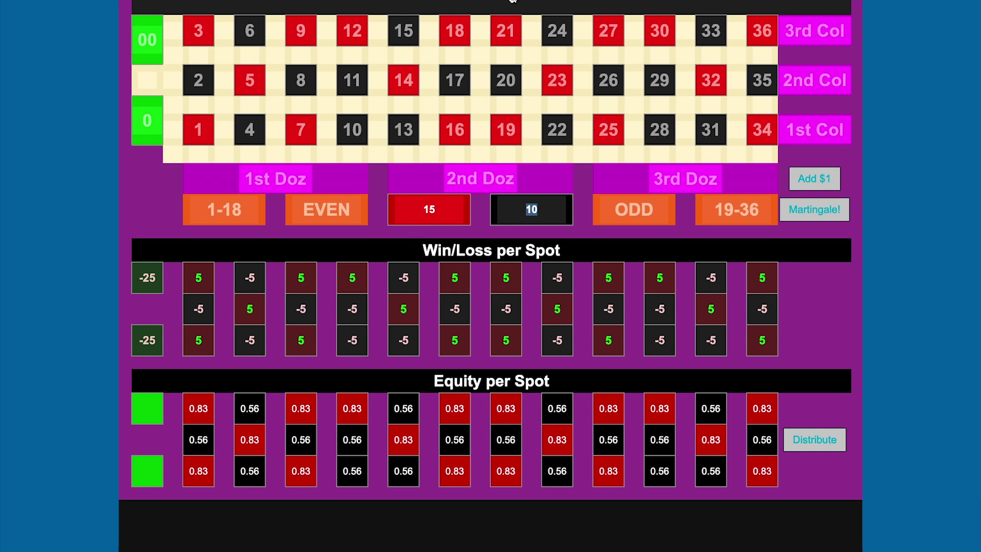
# Clear the board and place a single 5 bet on Red.
pyautogui.click(513, 3)
pyautogui.click(823, 2)
pyautogui.click(434, 211)
pyautogui.write('5')
pyautogui.press('Tab')
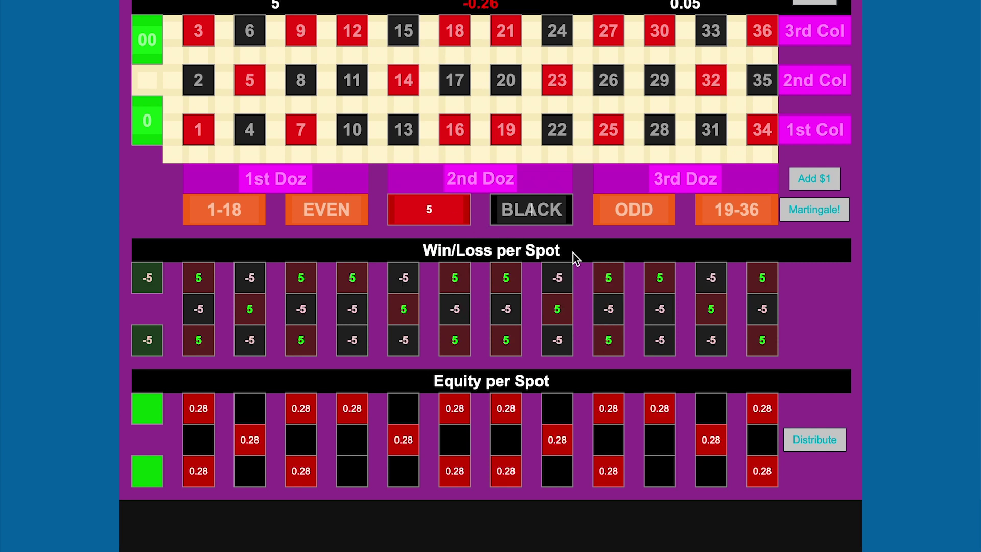